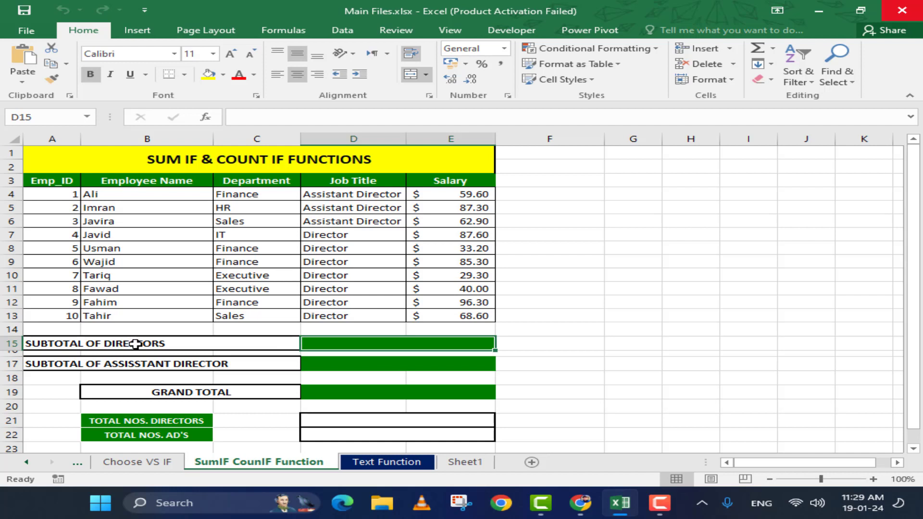
# Start a SUMIF formula in D15 for the Directors subtotal, with the job titles D4:D13 as its range
pyautogui.moveTo(342, 194); pyautogui.dragTo(348, 296)
pyautogui.moveTo(449, 194); pyautogui.dragTo(431, 318)
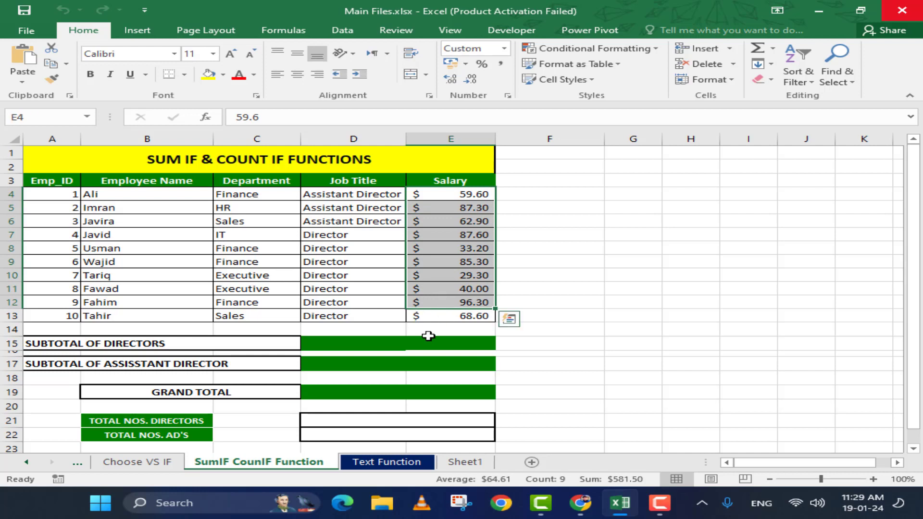
pyautogui.click(423, 343)
pyautogui.write('=')
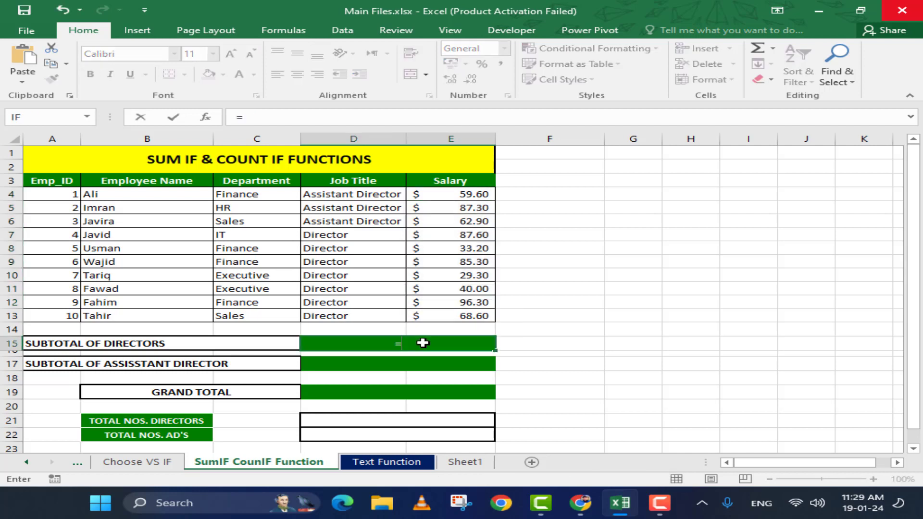
pyautogui.write('sumi')
pyautogui.press('Tab')
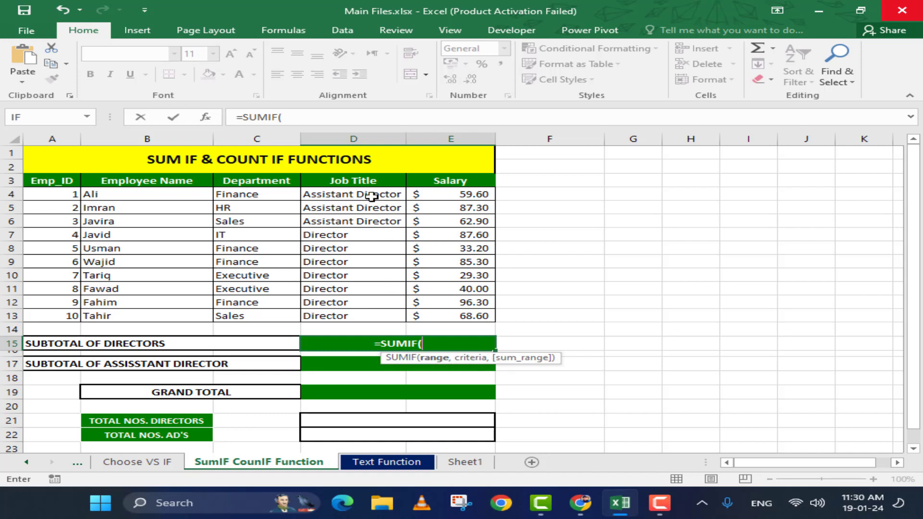
pyautogui.moveTo(361, 195); pyautogui.dragTo(356, 315)
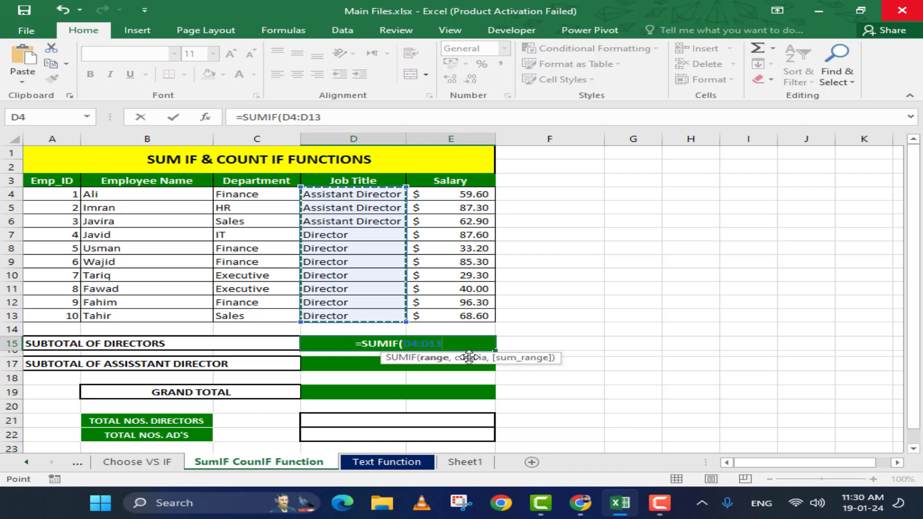
# Complete the D15 SUMIF formula with the criteria "Director" and the salaries E4:E13 as the sum range
pyautogui.write(',')
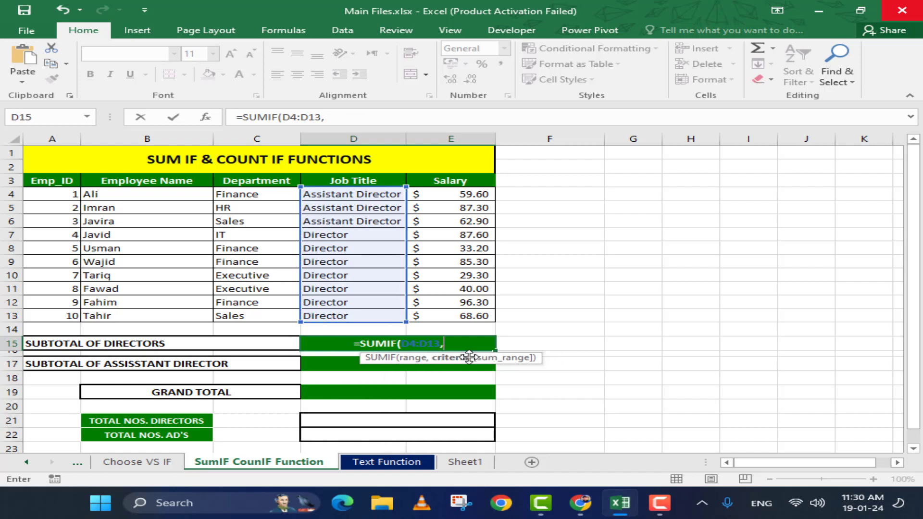
pyautogui.write('"')
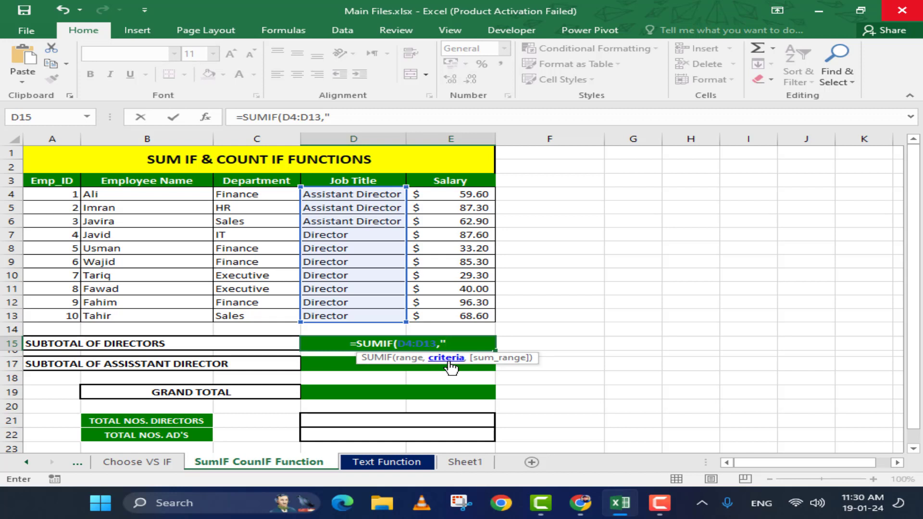
pyautogui.write('Direco')
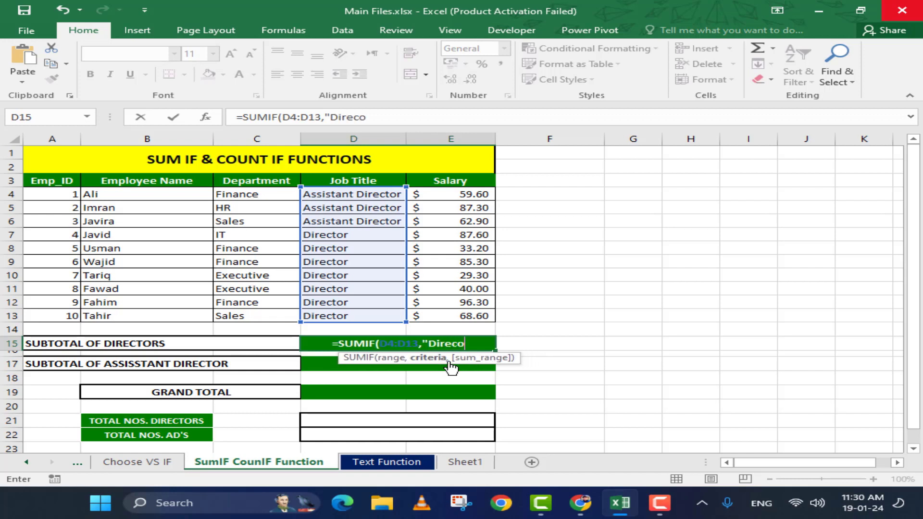
pyautogui.press('BackSpace')
pyautogui.write('to')
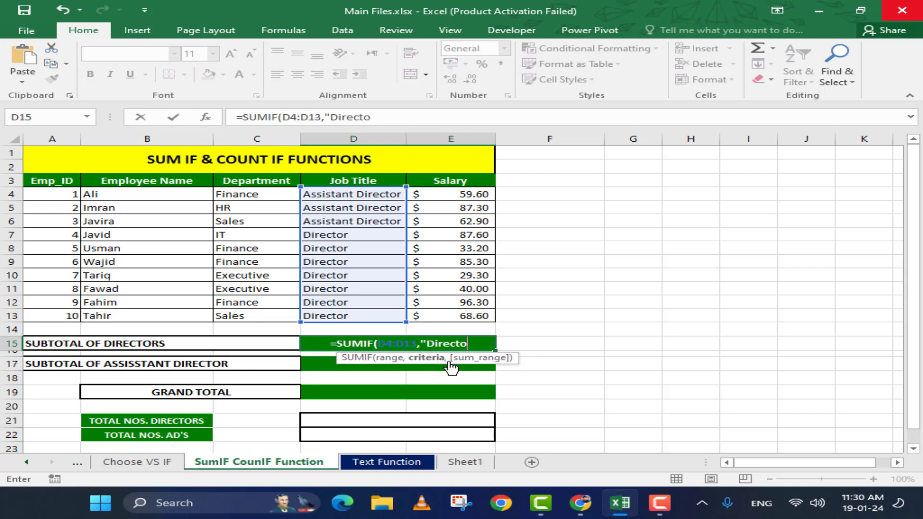
pyautogui.write('r"')
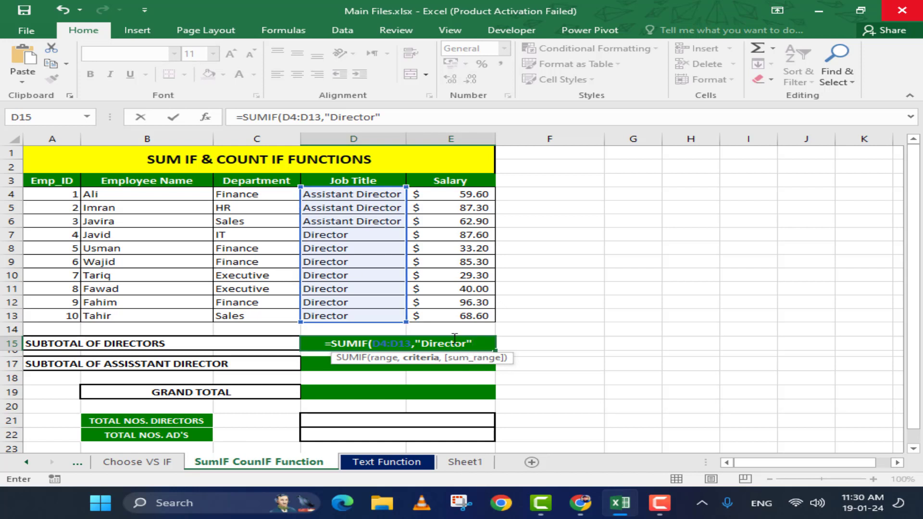
pyautogui.write(',')
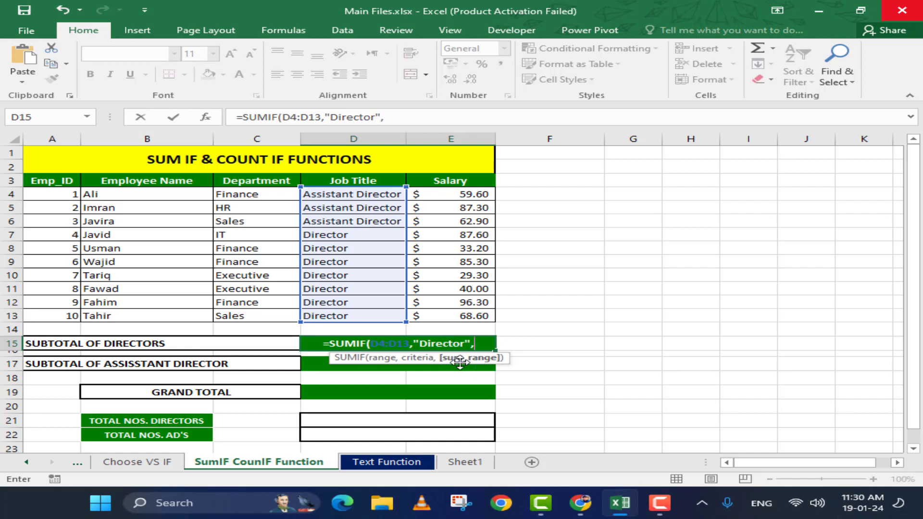
pyautogui.moveTo(438, 194); pyautogui.dragTo(437, 309)
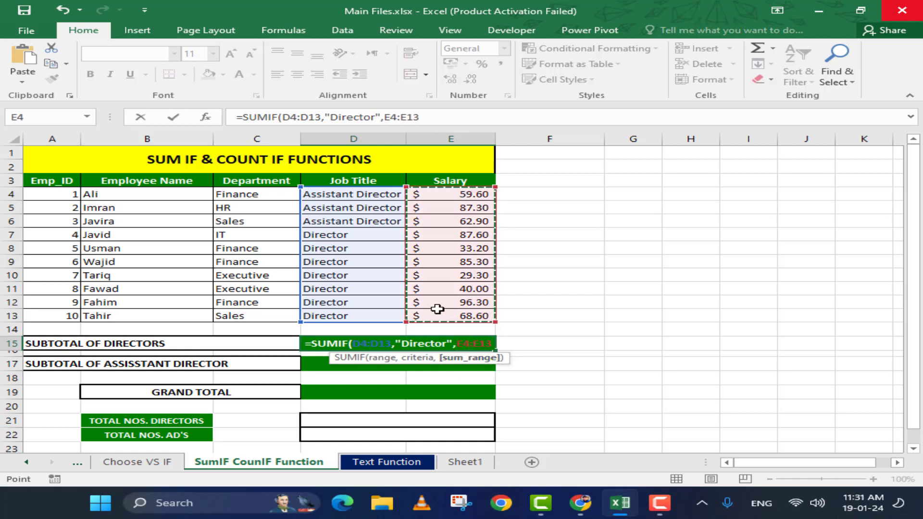
pyautogui.press('Return')
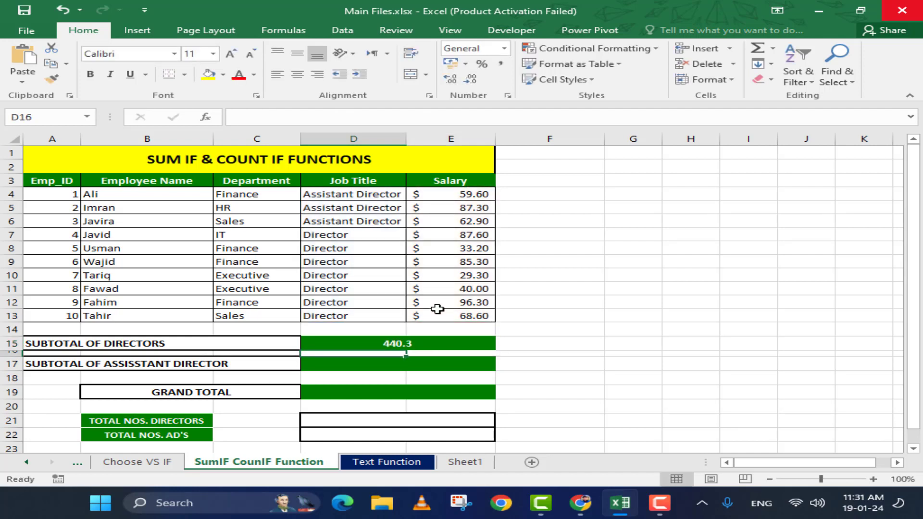
# Change the salaries of the first two Directors, in E7 and E8, to 100
pyautogui.click(396, 345)
pyautogui.click(469, 236)
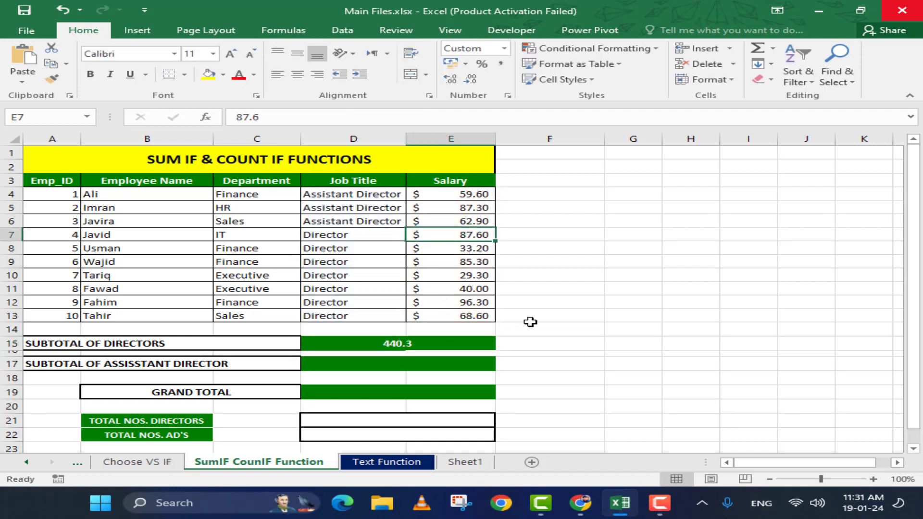
pyautogui.write('100')
pyautogui.press('Return')
pyautogui.write('100')
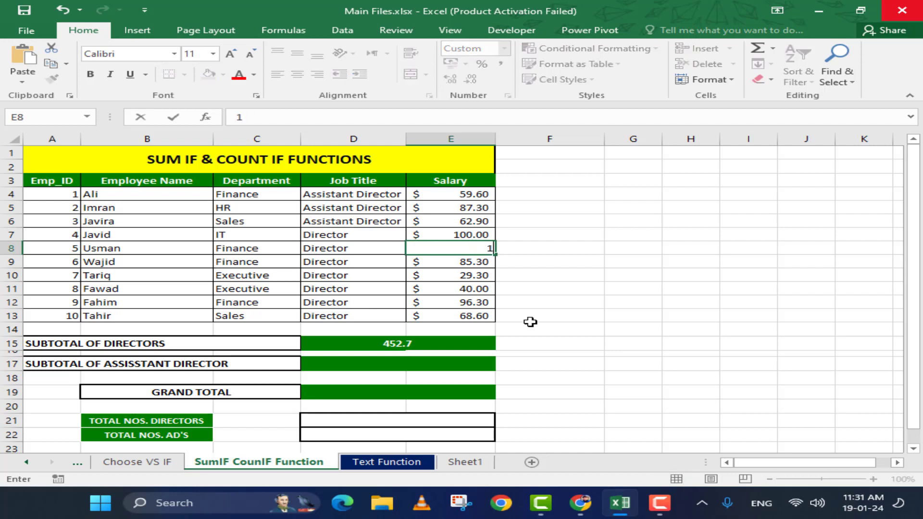
pyautogui.press('Return')
# Fill the salary of 100 from E8 down through E13 for the remaining Directors
pyautogui.press('Up')
pyautogui.hotkey('ctrl', 'shift', 'Down')
pyautogui.hotkey('ctrl', 'q')
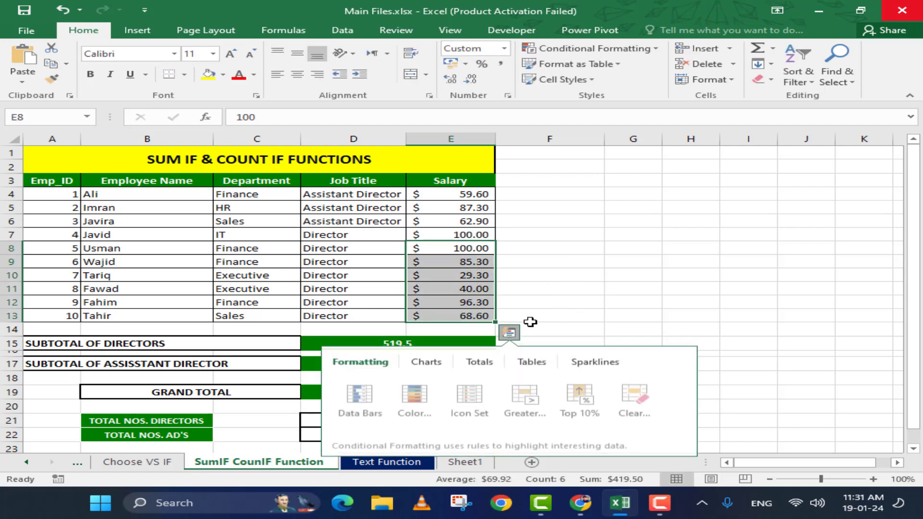
pyautogui.hotkey('ctrl', 'd')
pyautogui.click(465, 290)
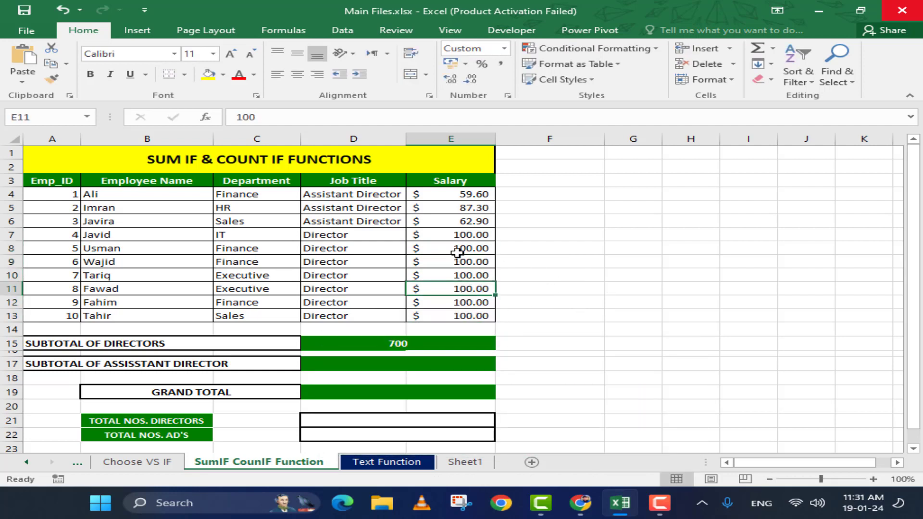
# Apply the dollar accounting number format to the Directors subtotal in D15
pyautogui.click(389, 348)
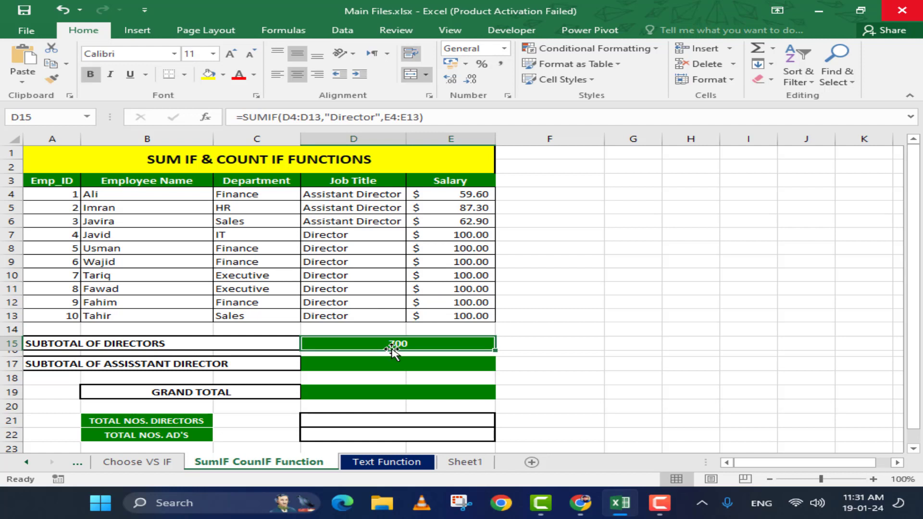
pyautogui.click(455, 60)
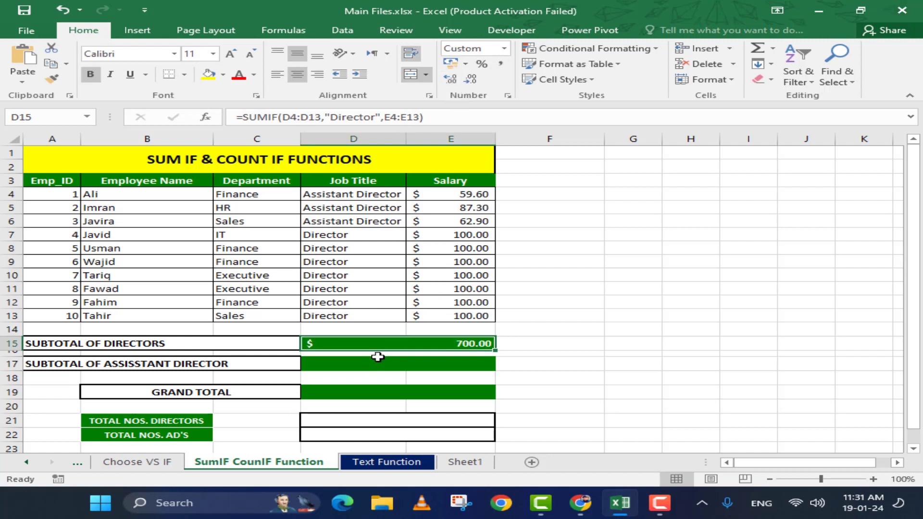
# Enter =SUMIF(D4:D13,"Assistant Director") in D17 for the Assistant Director subtotal
pyautogui.click(375, 359)
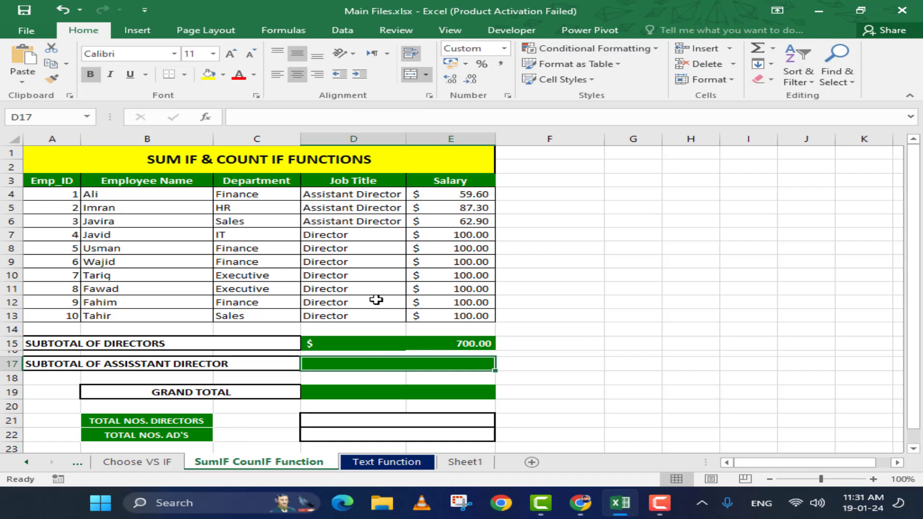
pyautogui.write('=SUMIF(')
pyautogui.moveTo(351, 194); pyautogui.dragTo(327, 313)
pyautogui.write(',')
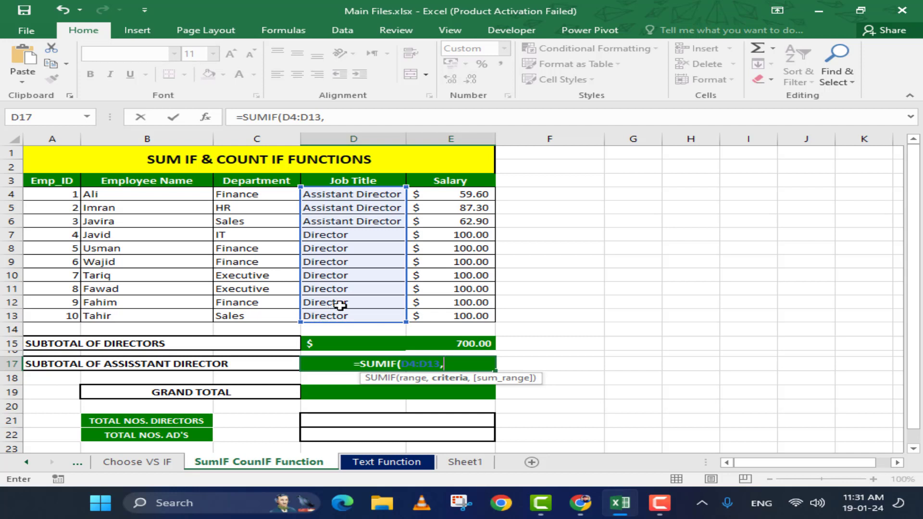
pyautogui.write('"')
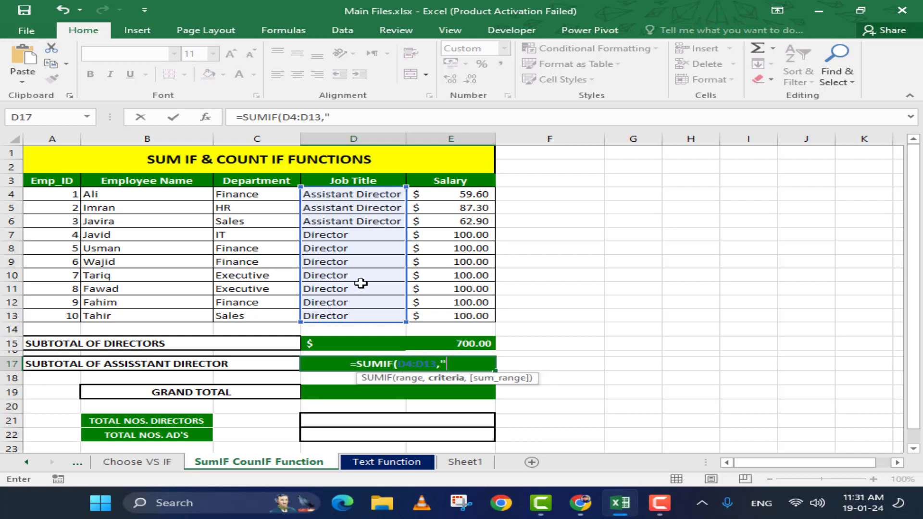
pyautogui.write('Assistant Director")')
pyautogui.press('Return')
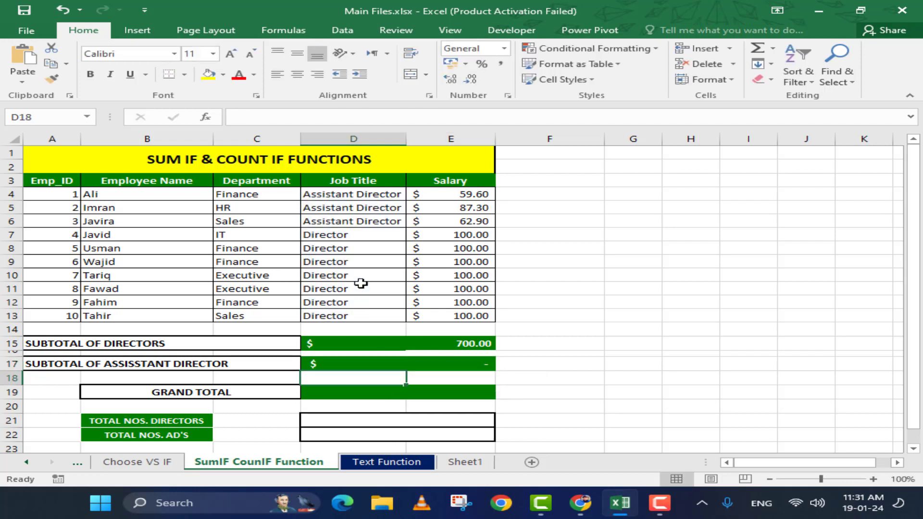
# Add the salaries E4:E13 as the sum range to the SUMIF formula in D17
pyautogui.click(412, 365)
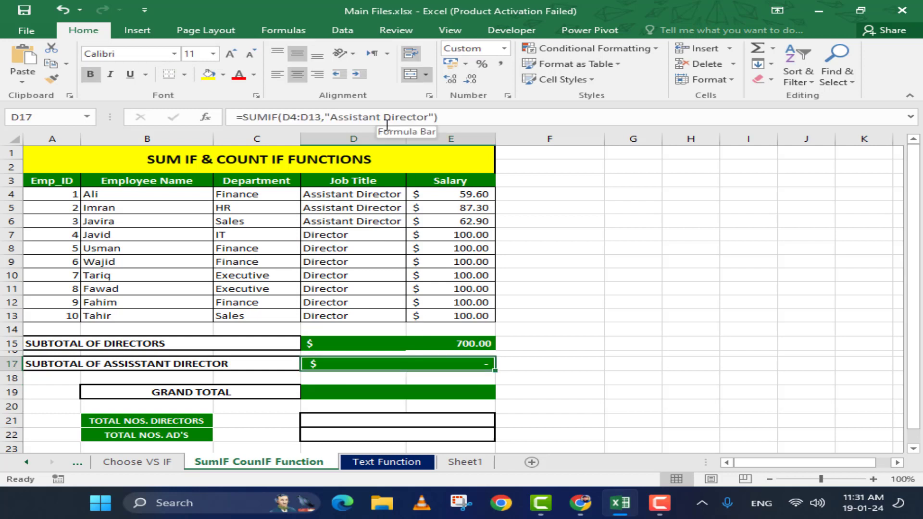
pyautogui.doubleClick(472, 365)
pyautogui.click(424, 378)
pyautogui.write(',')
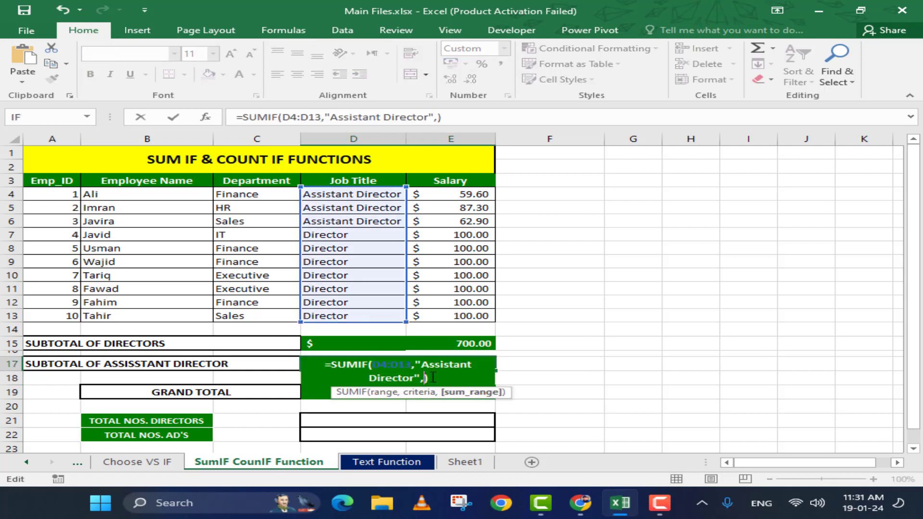
pyautogui.moveTo(474, 194); pyautogui.dragTo(466, 310)
pyautogui.press('Return')
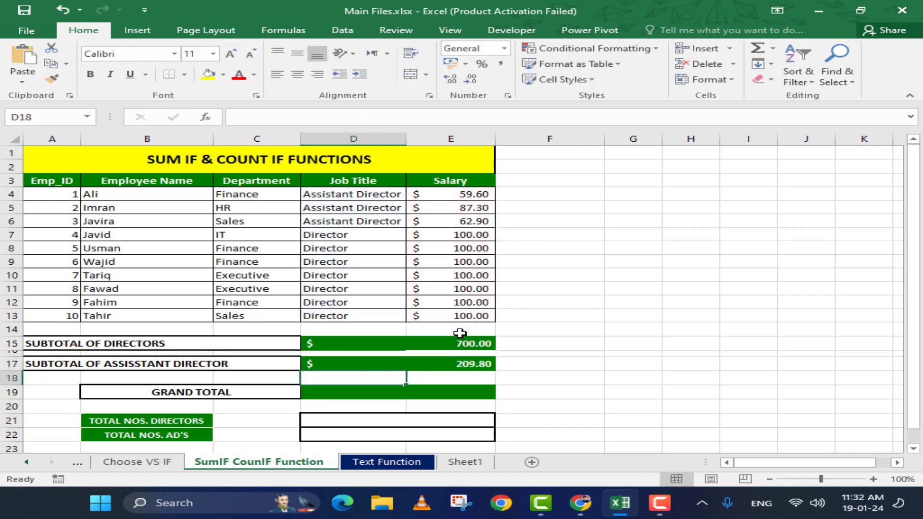
# Enter =D15+D17 as the grand total in D19 and give it the dollar accounting number format
pyautogui.click(429, 364)
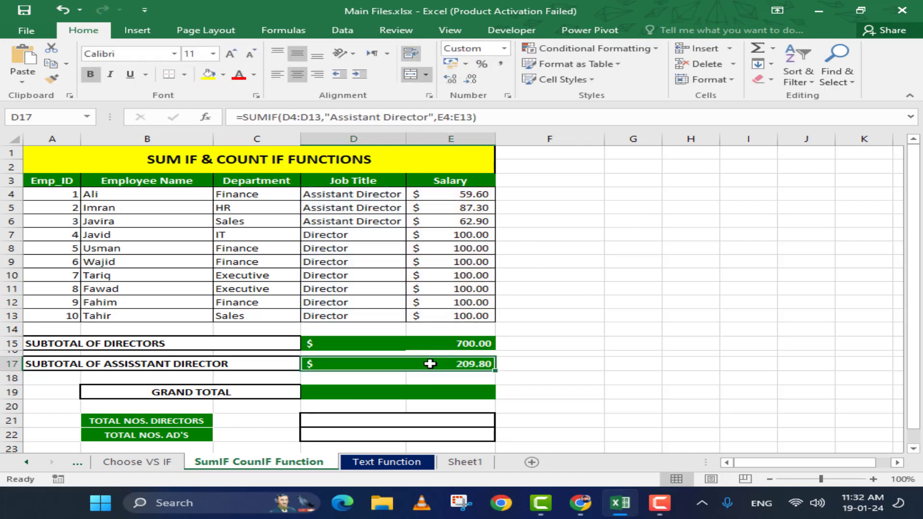
pyautogui.click(416, 343)
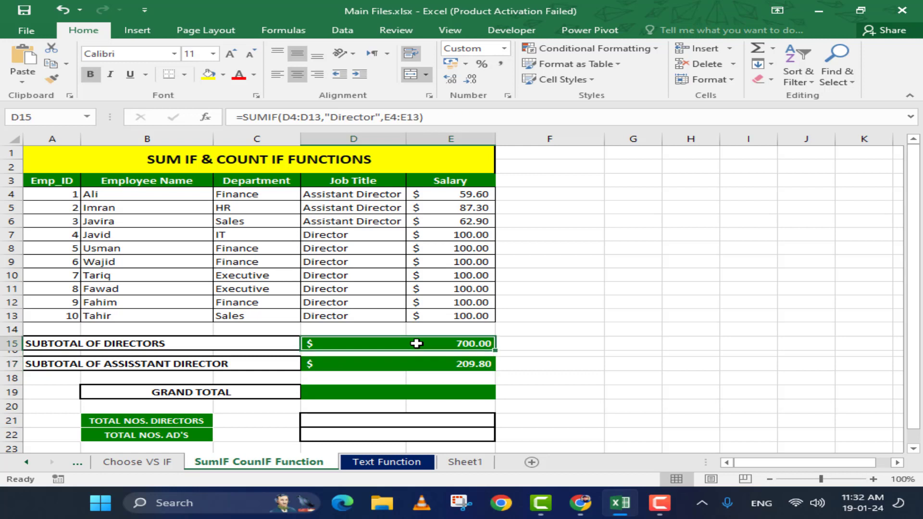
pyautogui.click(418, 364)
pyautogui.click(407, 392)
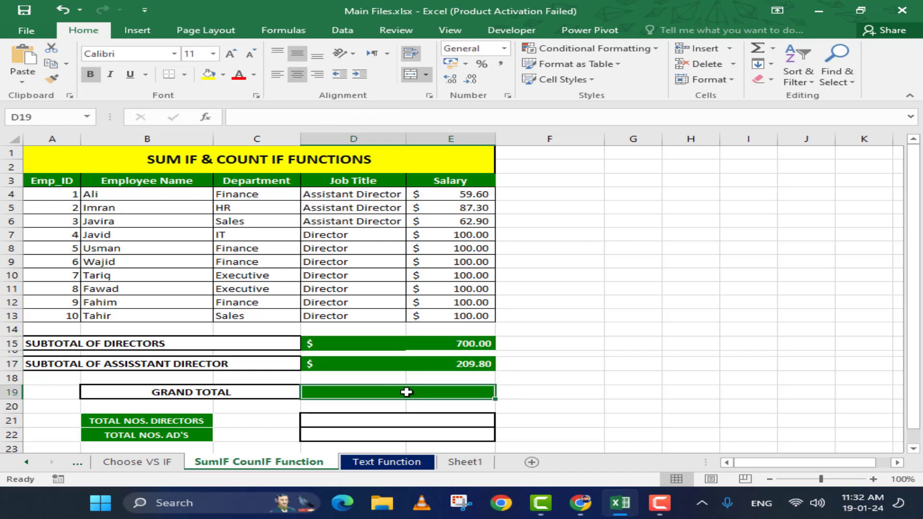
pyautogui.write('=')
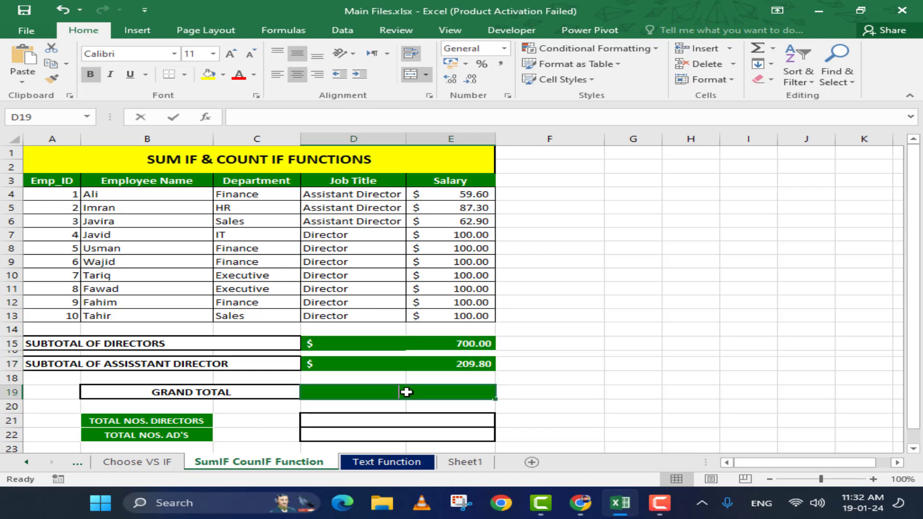
pyautogui.click(460, 343)
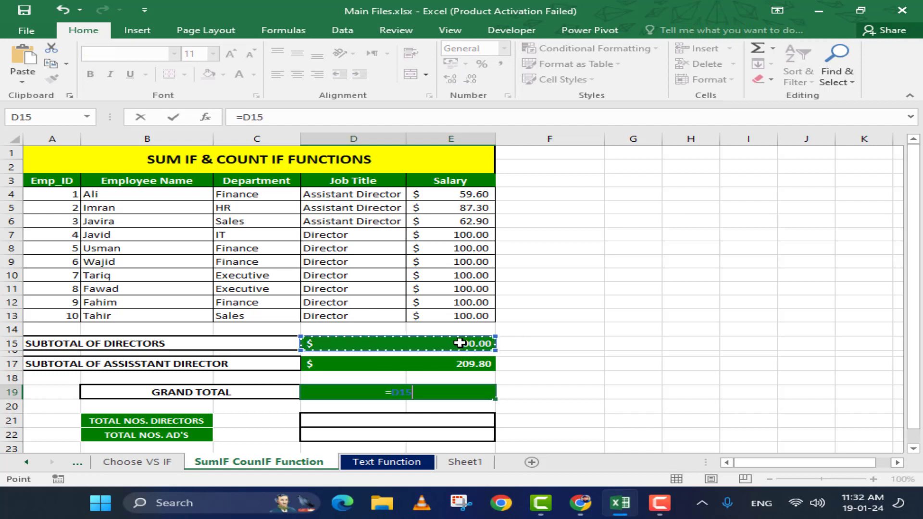
pyautogui.write('+')
pyautogui.click(463, 366)
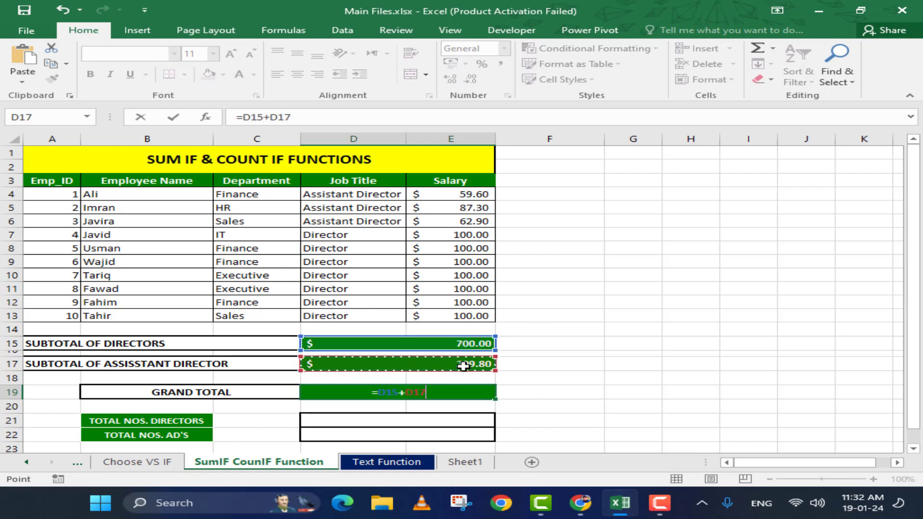
pyautogui.press('Return')
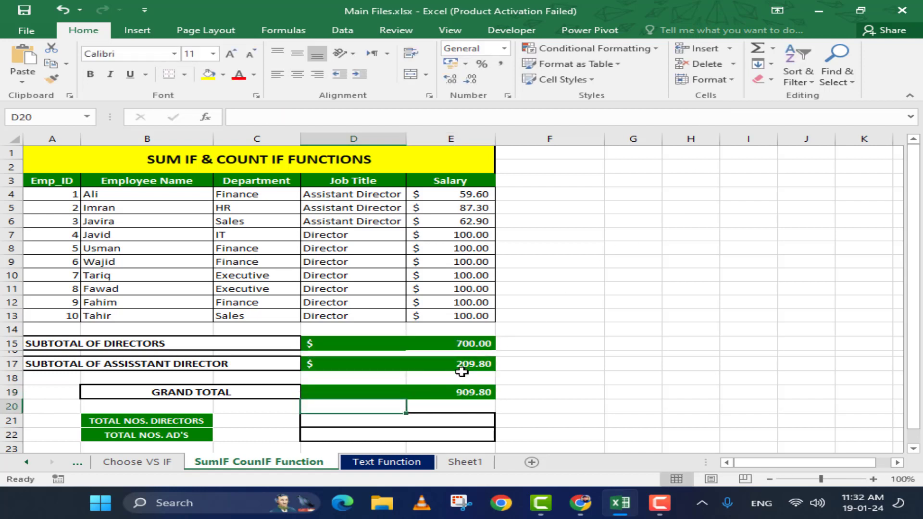
pyautogui.click(459, 392)
pyautogui.click(450, 63)
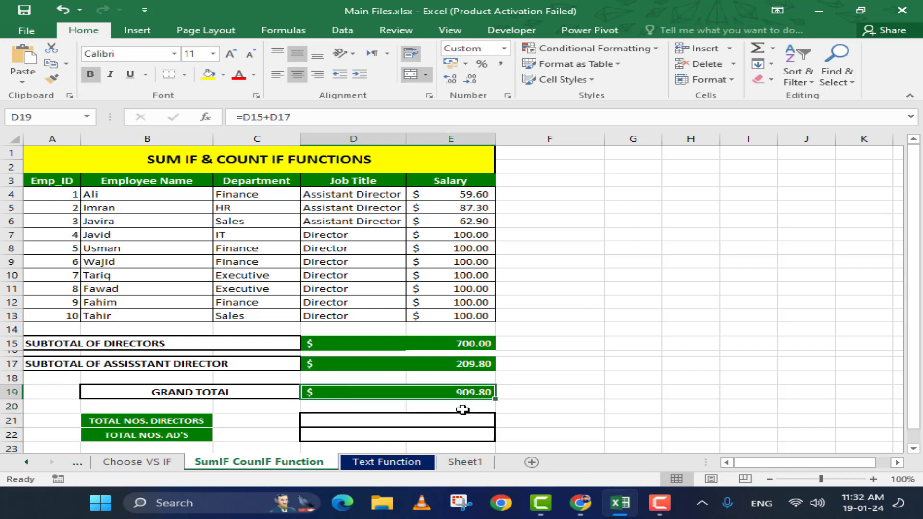
# Enter =COUNTIF(D4:D13,"director") in D21 to count the Directors
pyautogui.click(346, 423)
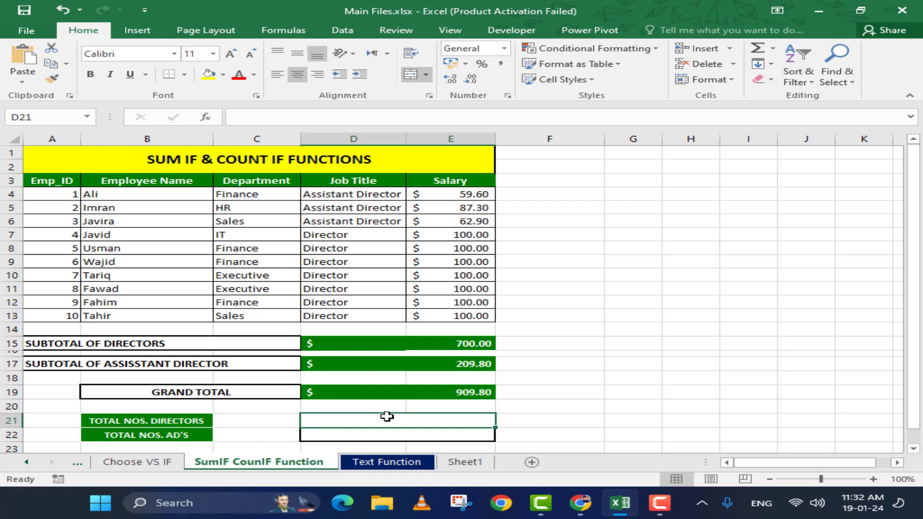
pyautogui.write('=countif')
pyautogui.press('Tab')
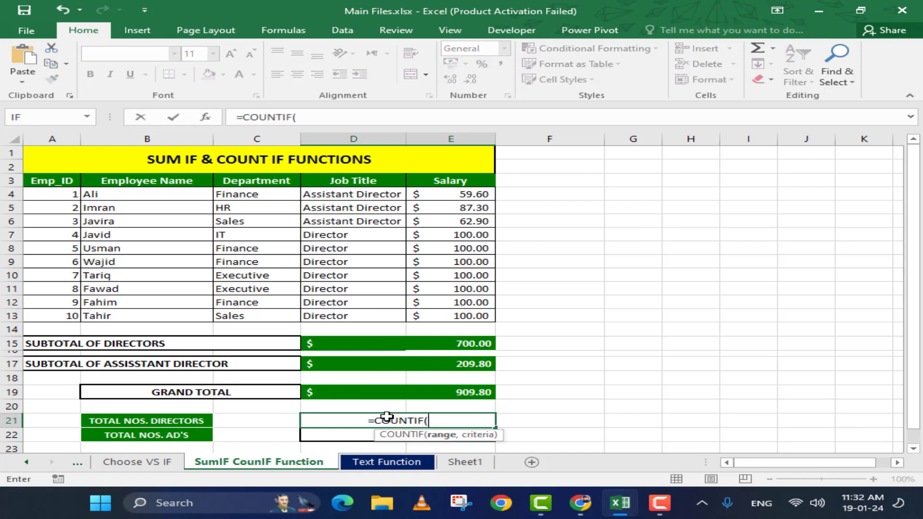
pyautogui.moveTo(356, 194); pyautogui.dragTo(369, 313)
pyautogui.write(',"')
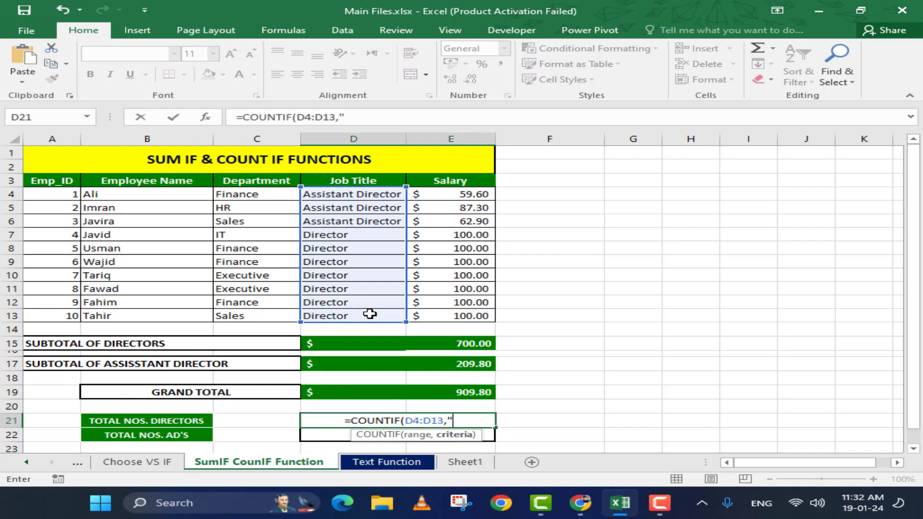
pyautogui.write('director")')
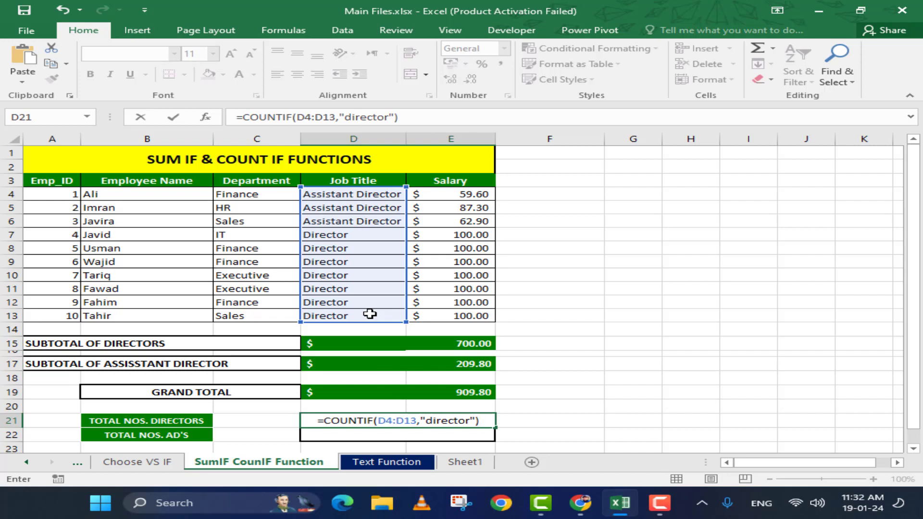
pyautogui.press('Return')
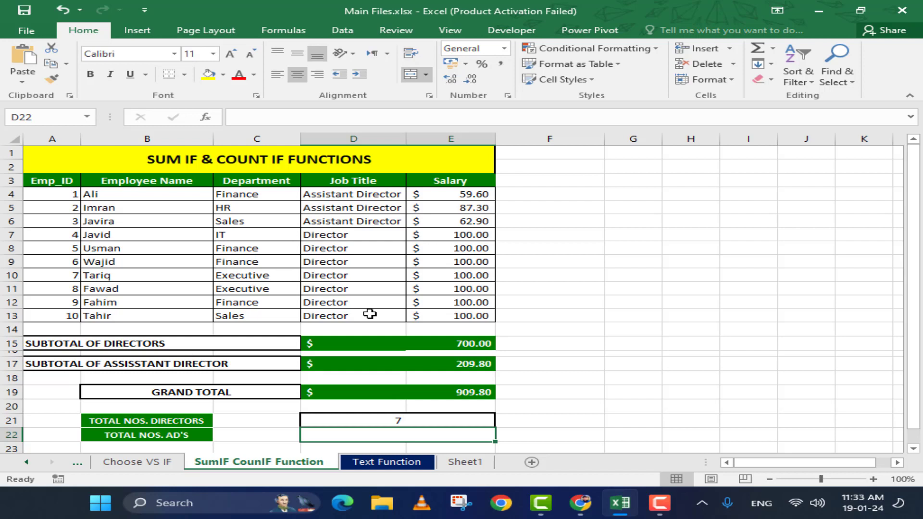
# Enter =COUNTIF(D4:D13,"Assistant director") in D22 to count the Assistant Directors
pyautogui.write('=countif')
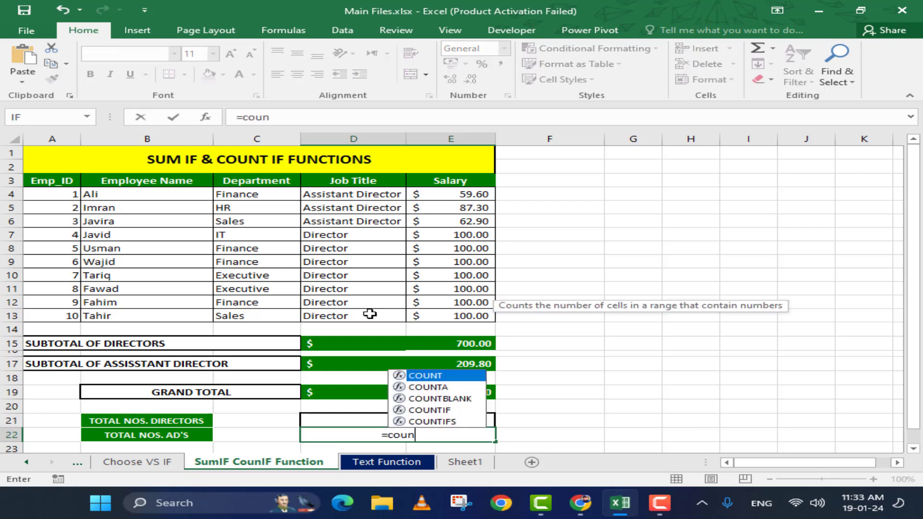
pyautogui.press('Tab')
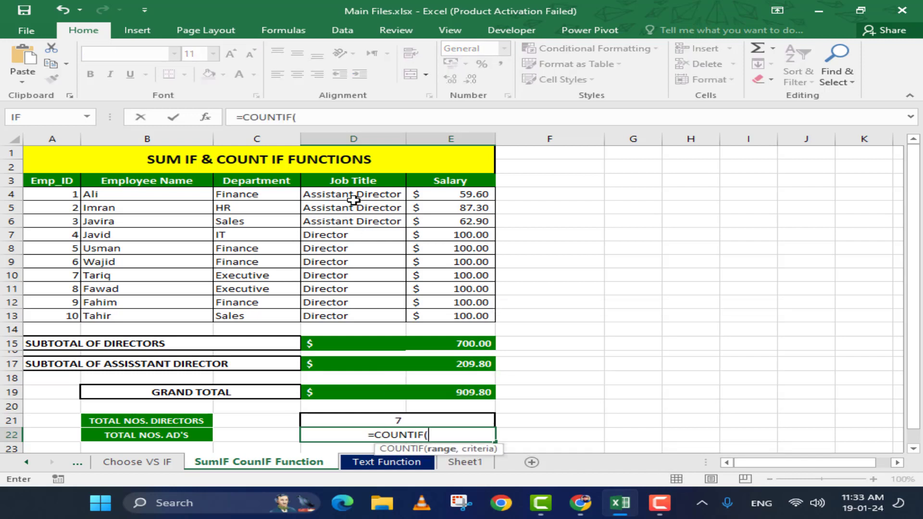
pyautogui.moveTo(355, 197); pyautogui.dragTo(355, 317)
pyautogui.write(',"Assdirector")')
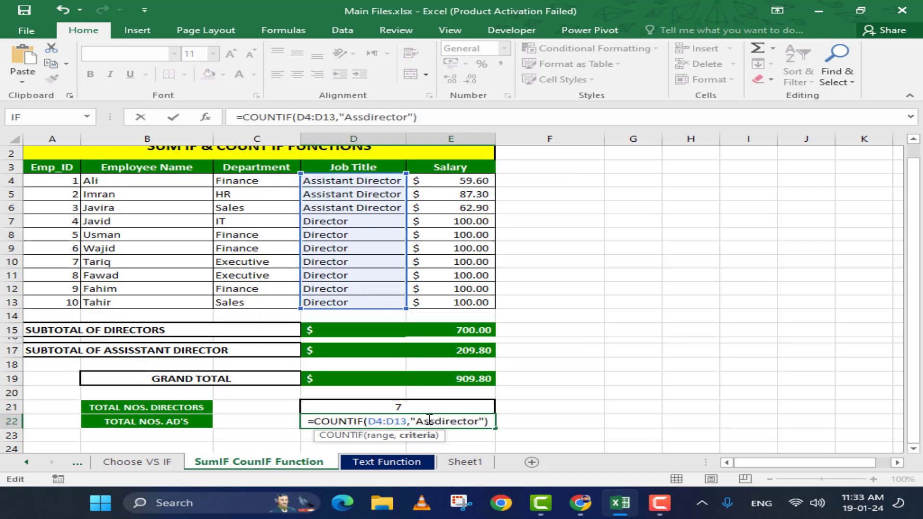
pyautogui.click(429, 420)
pyautogui.write('istant')
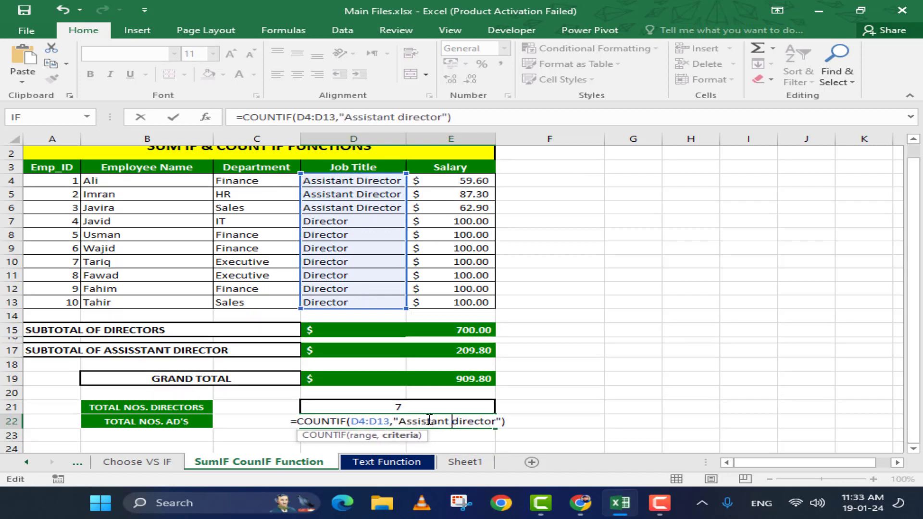
pyautogui.press('Return')
pyautogui.click(429, 420)
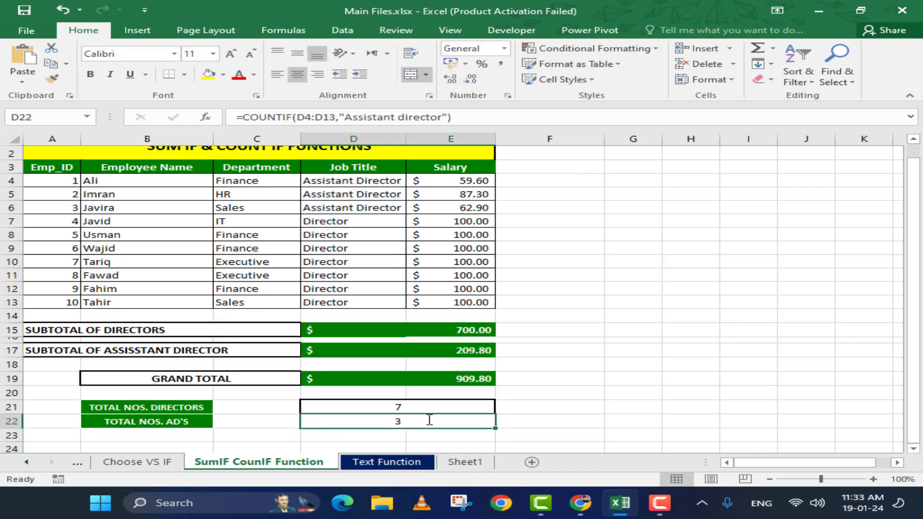
# Check the sum of the two counts in D21:D22 against the last employee ID in A13
pyautogui.moveTo(418, 406); pyautogui.dragTo(422, 419)
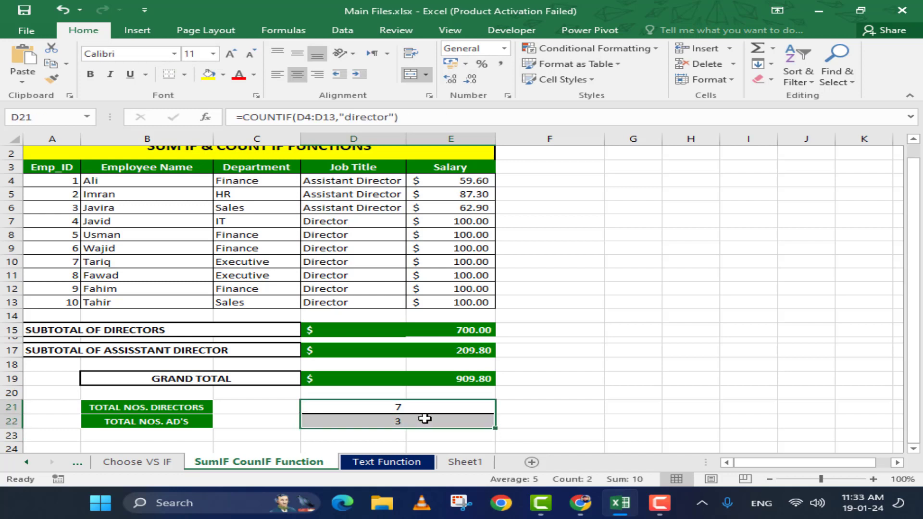
pyautogui.click(73, 304)
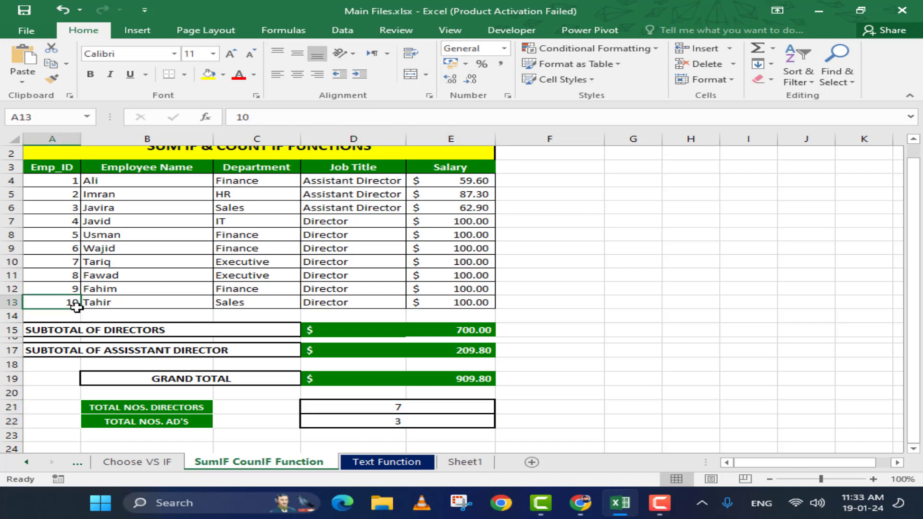
pyautogui.click(391, 410)
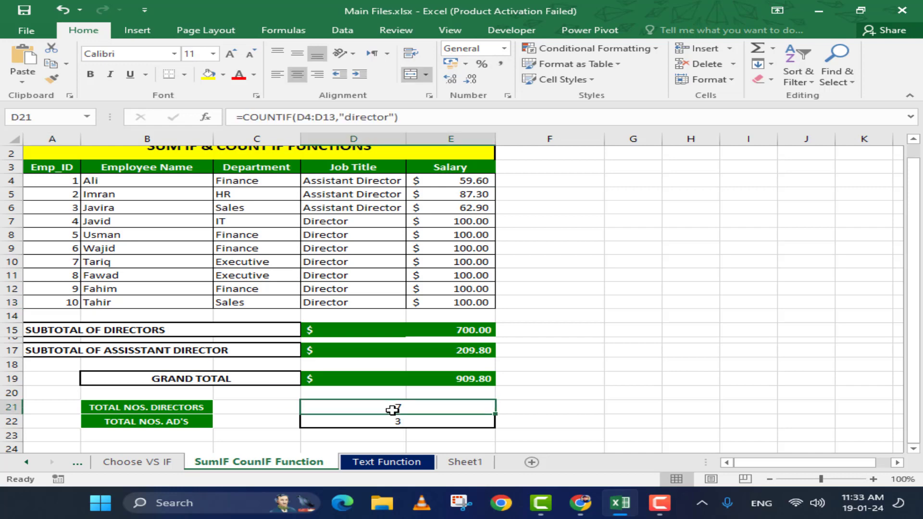
pyautogui.scroll(1, 392, 410)
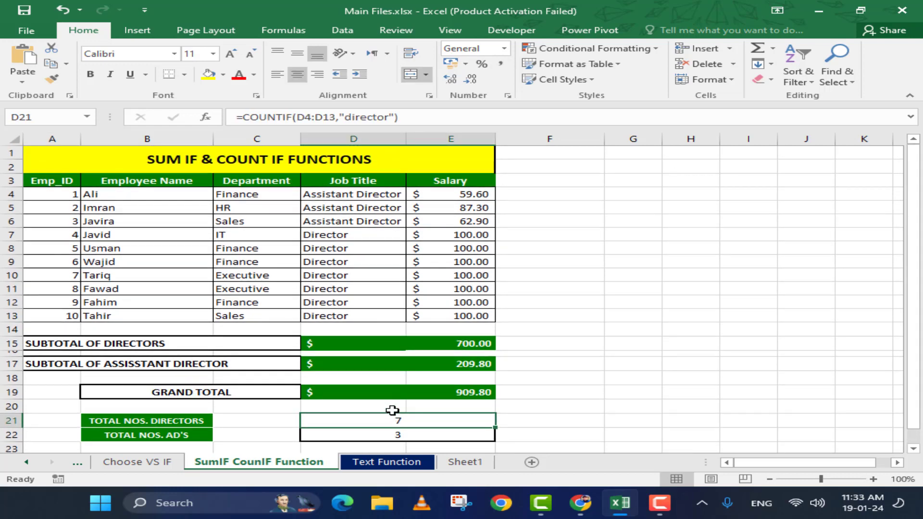